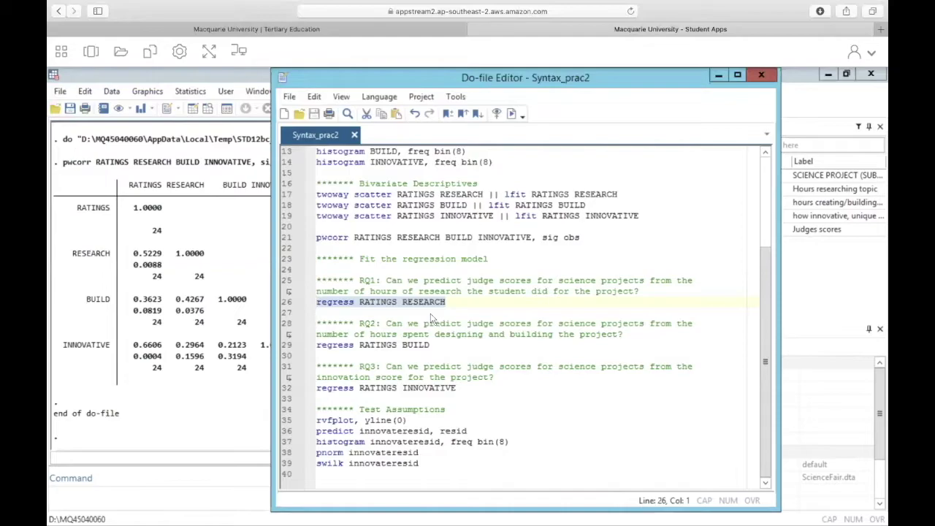
# - Run the regress RATINGS RESEARCH line from the do-file and move the editor aside to uncover the regression output
pyautogui.click(513, 114)
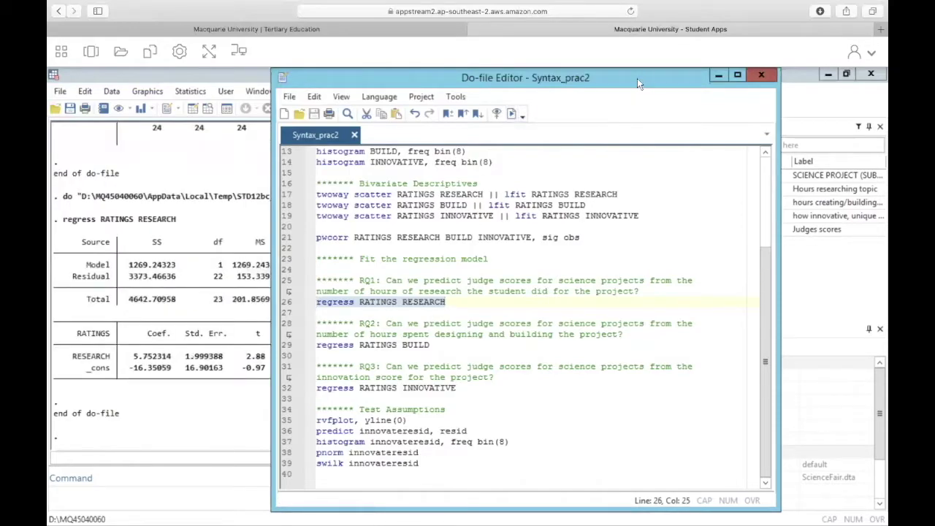
pyautogui.moveTo(641, 77); pyautogui.dragTo(810, 82)
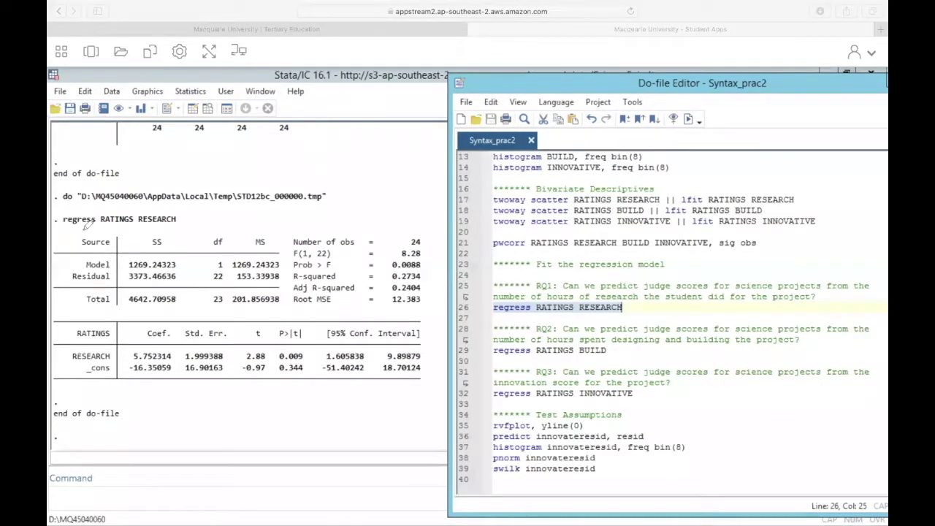
# - Bracket the overall model section of the regression output in orange and draw an orange line across its sums-of-squares table
pyautogui.moveTo(86, 228)
pyautogui.mouseDown()
pyautogui.moveTo(74, 257)
pyautogui.moveTo(76, 316)
pyautogui.moveTo(106, 311)
pyautogui.mouseUp()
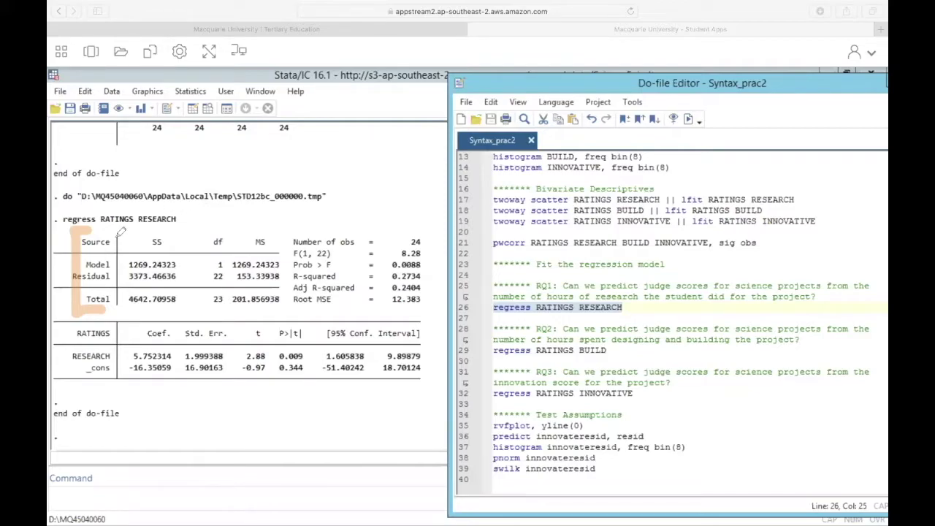
pyautogui.moveTo(91, 231)
pyautogui.mouseDown()
pyautogui.moveTo(217, 245)
pyautogui.moveTo(282, 280)
pyautogui.mouseUp()
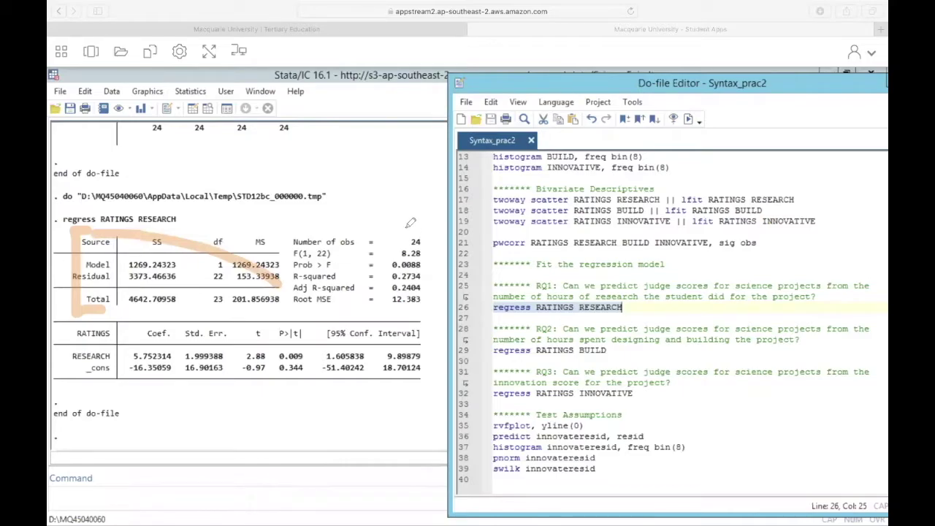
pyautogui.moveTo(404, 229)
pyautogui.mouseDown()
pyautogui.moveTo(431, 228)
pyautogui.moveTo(437, 274)
pyautogui.moveTo(433, 313)
pyautogui.moveTo(406, 314)
pyautogui.mouseUp()
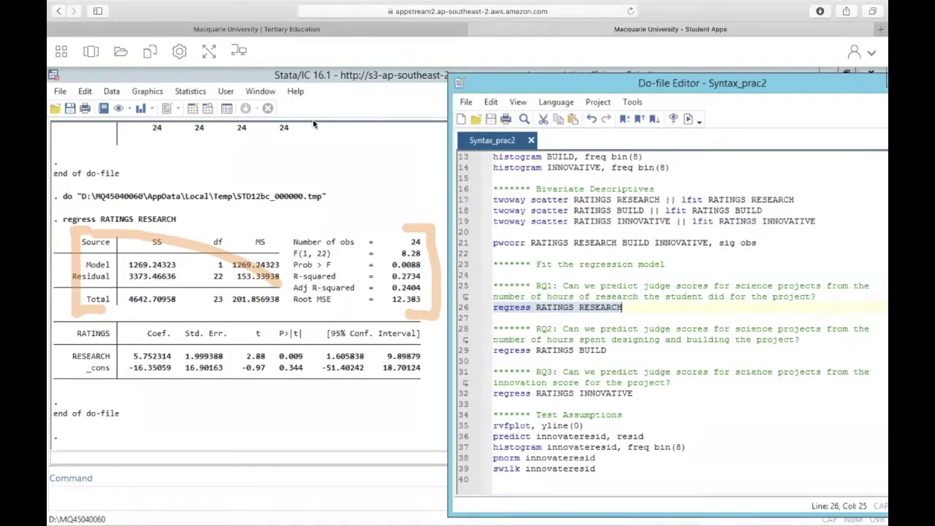
# - Highlight the F(1, 22), Prob > F and R-squared rows of the RESEARCH regression in green
pyautogui.moveTo(302, 253); pyautogui.dragTo(427, 253)
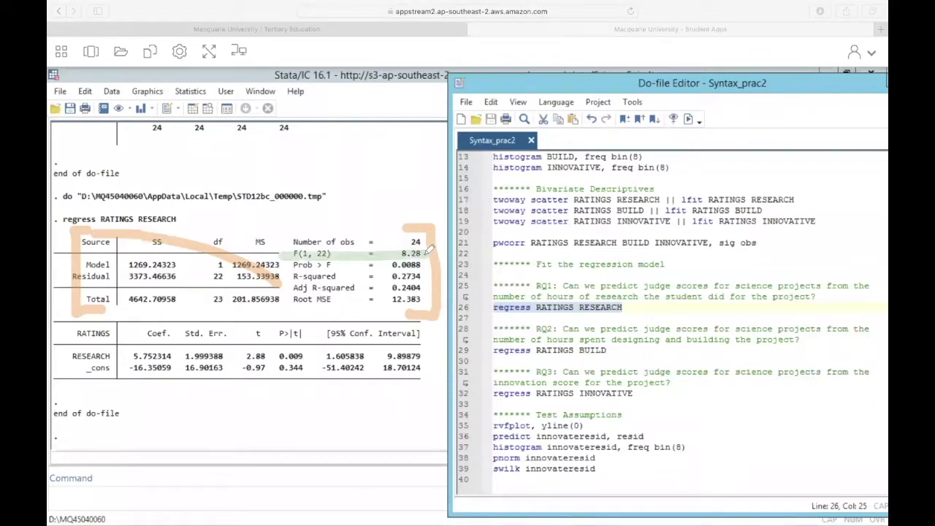
pyautogui.moveTo(290, 263); pyautogui.dragTo(426, 258)
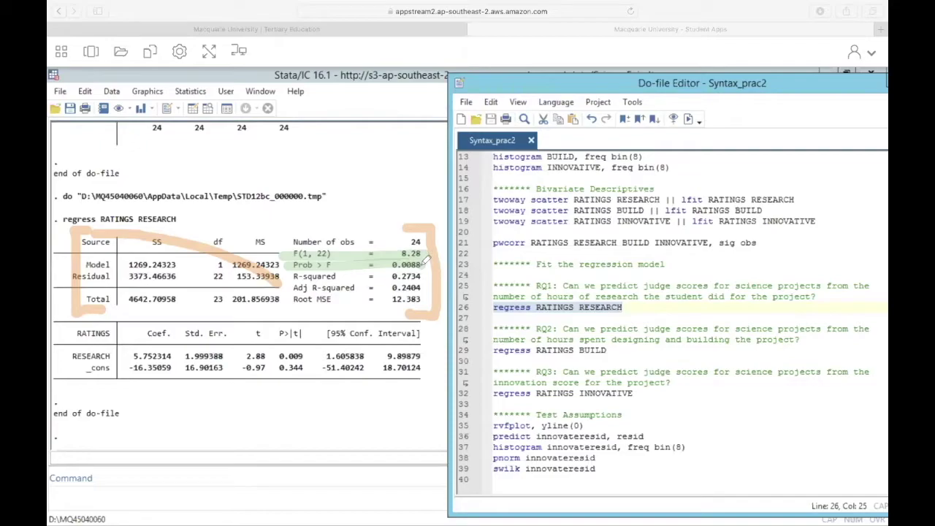
pyautogui.moveTo(288, 272); pyautogui.dragTo(424, 269)
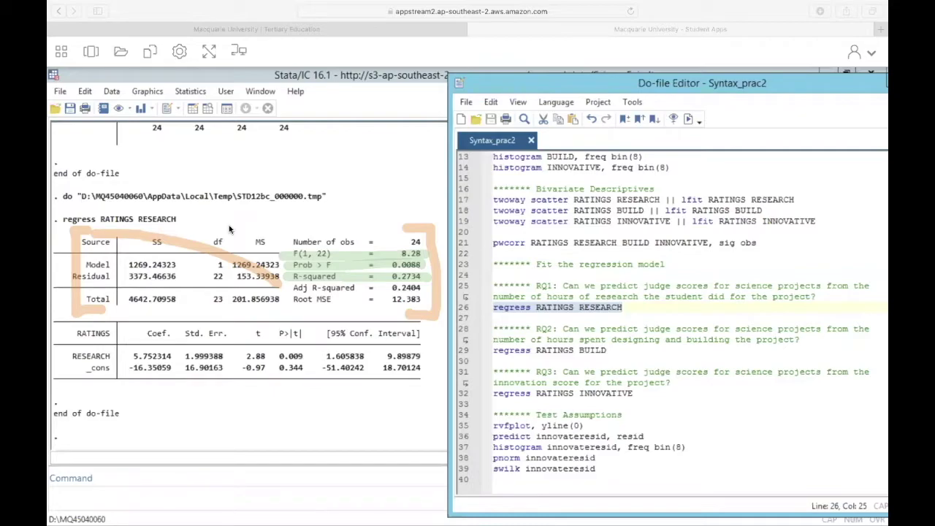
# - Bring the Stata results window to the front and draw a green circle labelled "Rating" beside the regression output
pyautogui.click(775, 86)
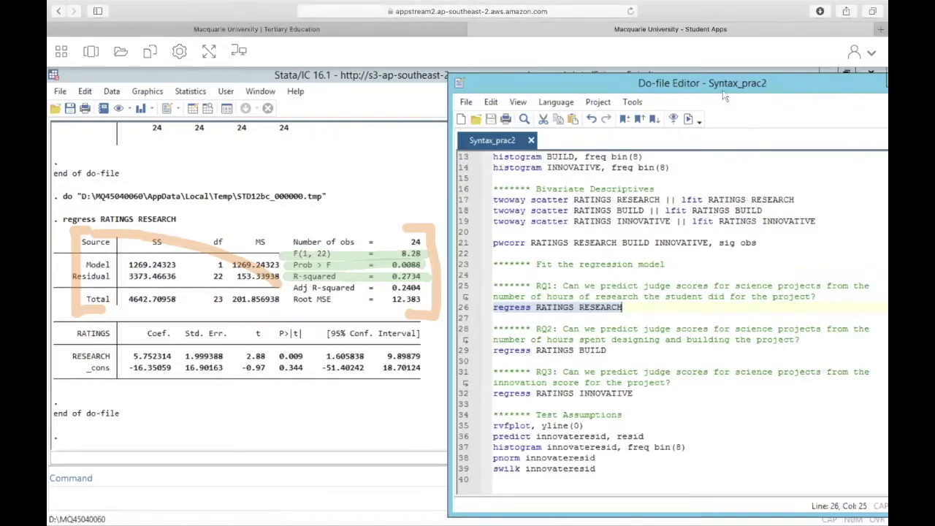
pyautogui.moveTo(725, 96); pyautogui.dragTo(643, 96)
pyautogui.click(807, 88)
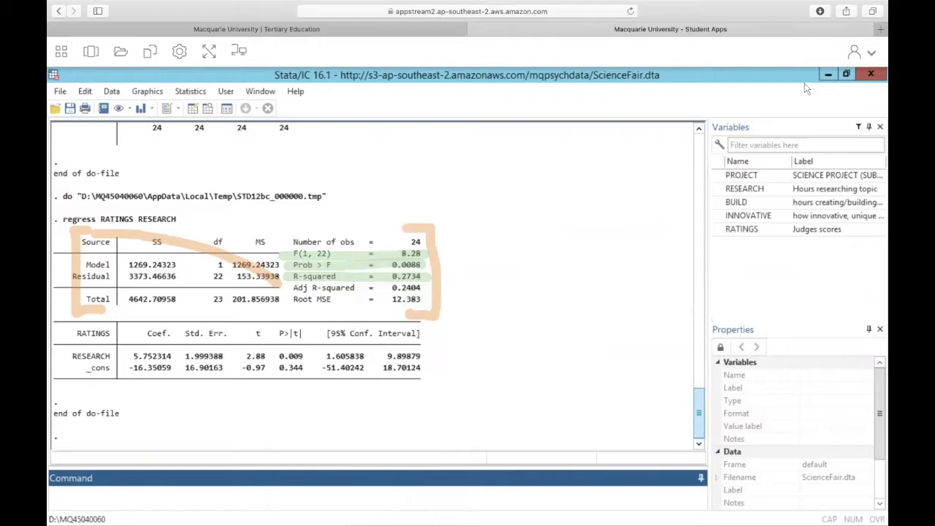
pyautogui.moveTo(529, 4)
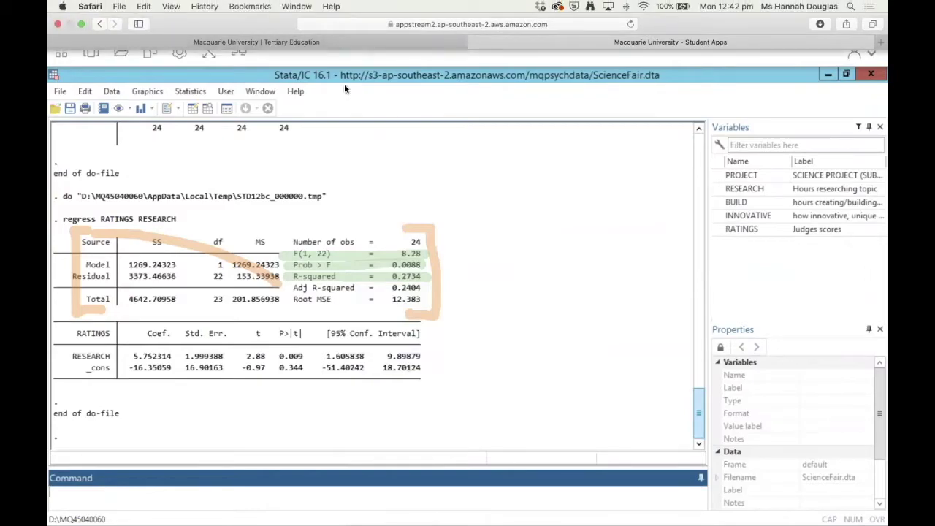
pyautogui.moveTo(599, 247); pyautogui.dragTo(596, 258)
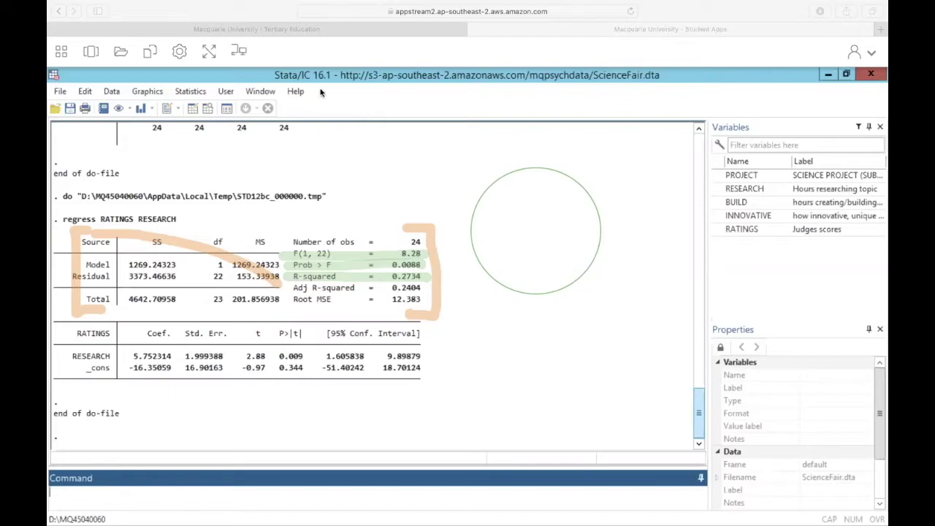
pyautogui.click(493, 217)
pyautogui.write('Rating')
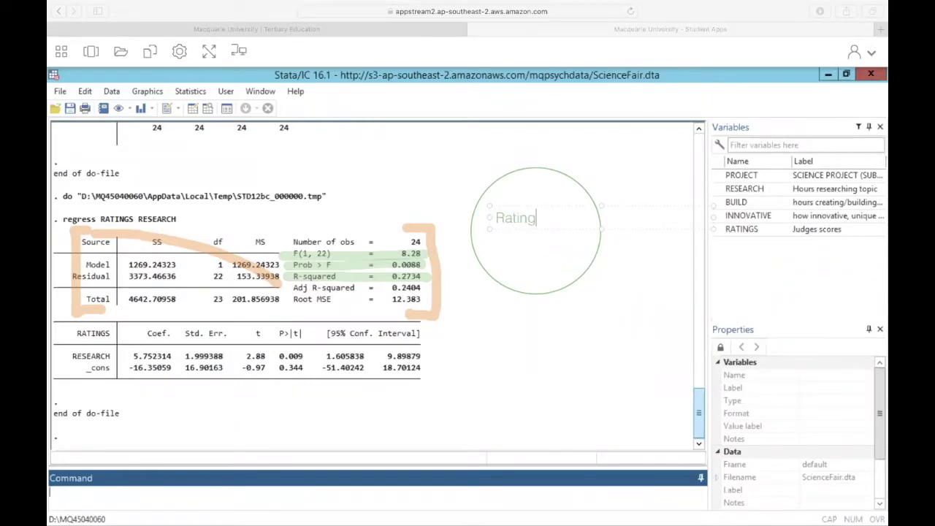
pyautogui.click(538, 177)
# - Draw a blue circle overlapping the lower part of the Rating circle and place a text label inside it
pyautogui.moveTo(505, 242); pyautogui.dragTo(628, 372)
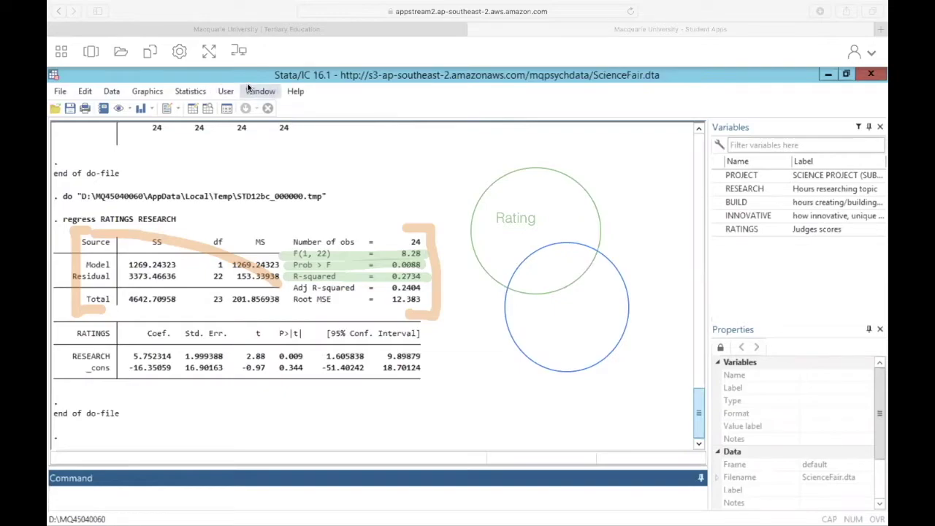
pyautogui.click(534, 328)
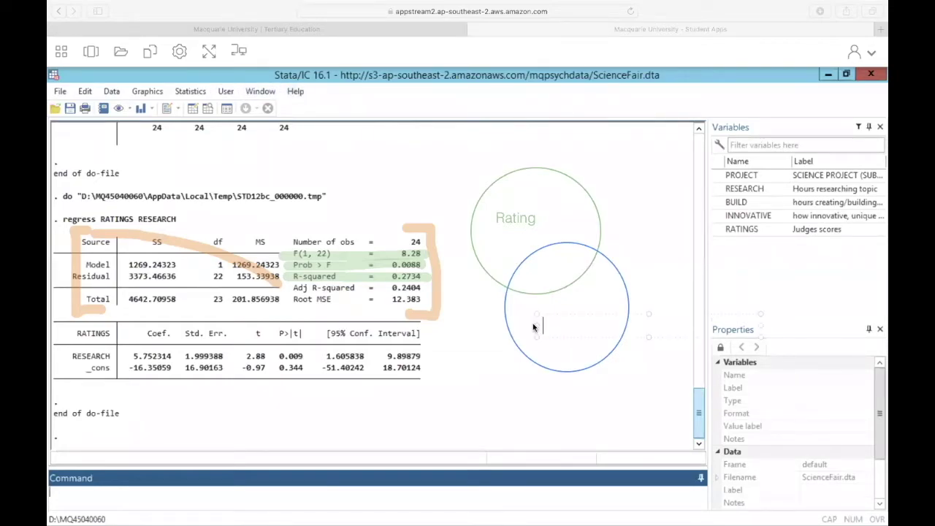
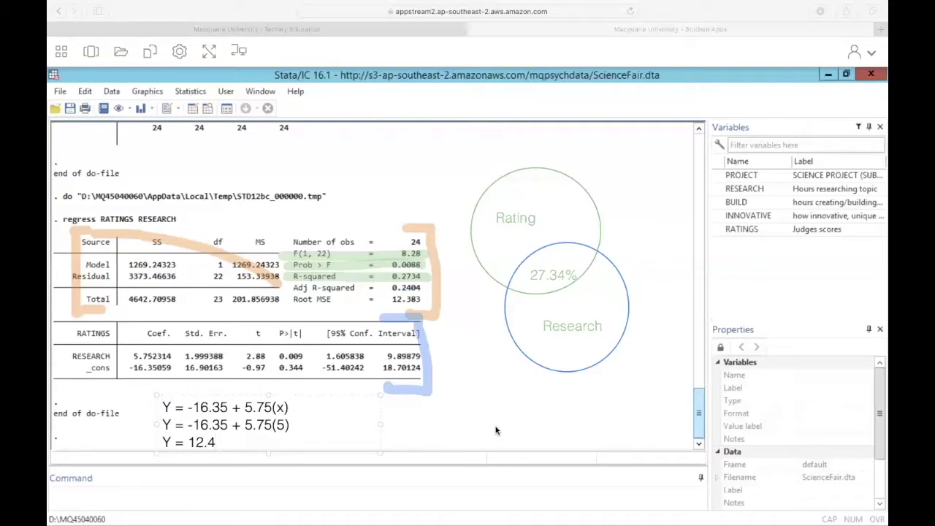
# - Highlight the RESEARCH t and P>|t| values in blue and draw a curved arrow from the p-value to the coefficient
pyautogui.click(248, 360)
pyautogui.moveTo(243, 351); pyautogui.dragTo(313, 353)
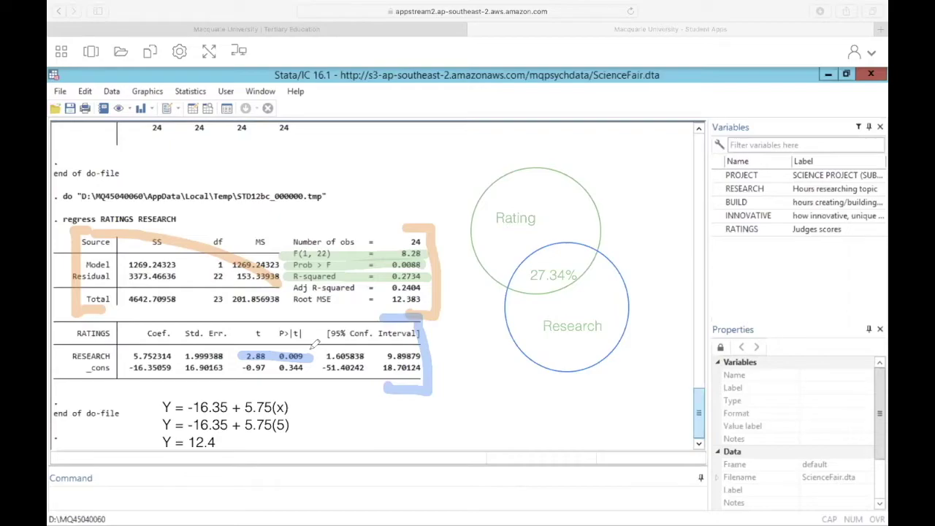
pyautogui.moveTo(290, 344)
pyautogui.mouseDown()
pyautogui.moveTo(204, 304)
pyautogui.moveTo(145, 347)
pyautogui.mouseUp()
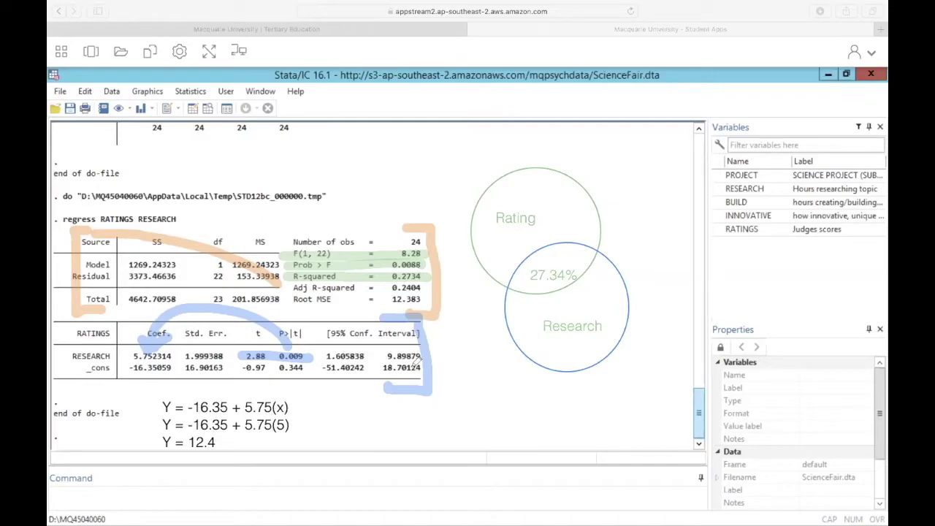
# - Highlight both 95% confidence limits for RESEARCH and the _cons coefficient in blue
pyautogui.click(321, 357)
pyautogui.moveTo(325, 356); pyautogui.dragTo(410, 355)
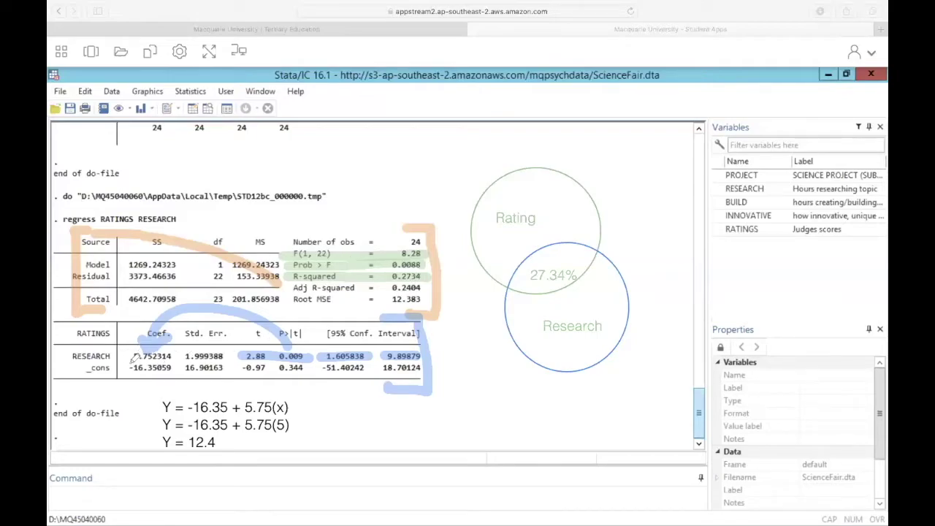
pyautogui.moveTo(126, 367); pyautogui.dragTo(178, 364)
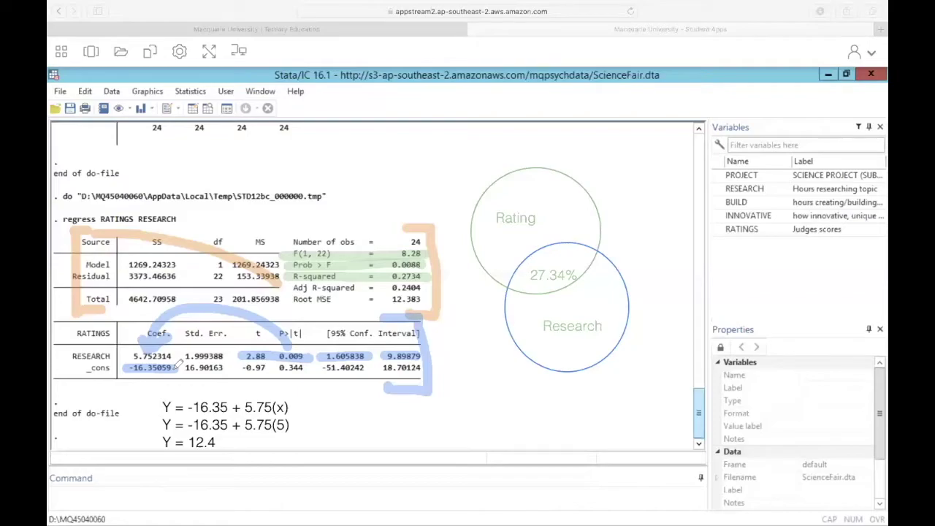
# - Clear all annotation drawings from the screen
pyautogui.click(571, 92)
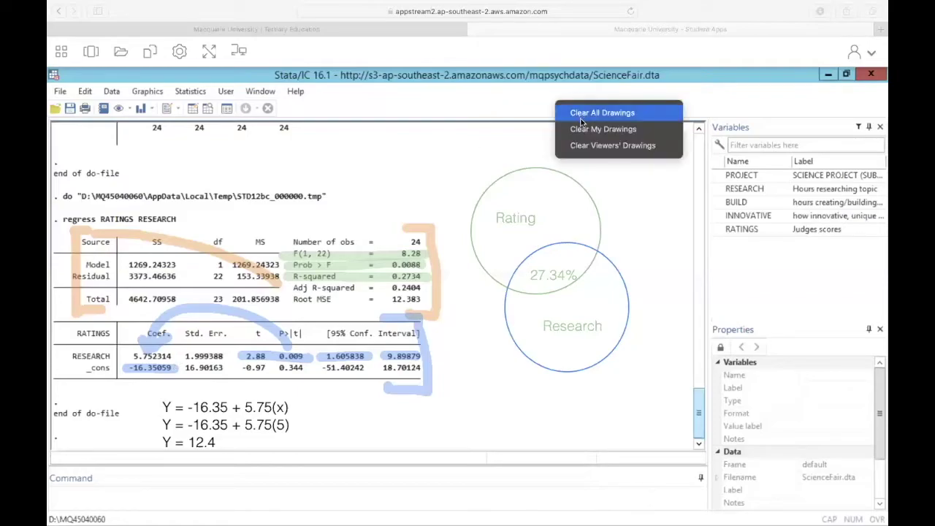
pyautogui.click(579, 116)
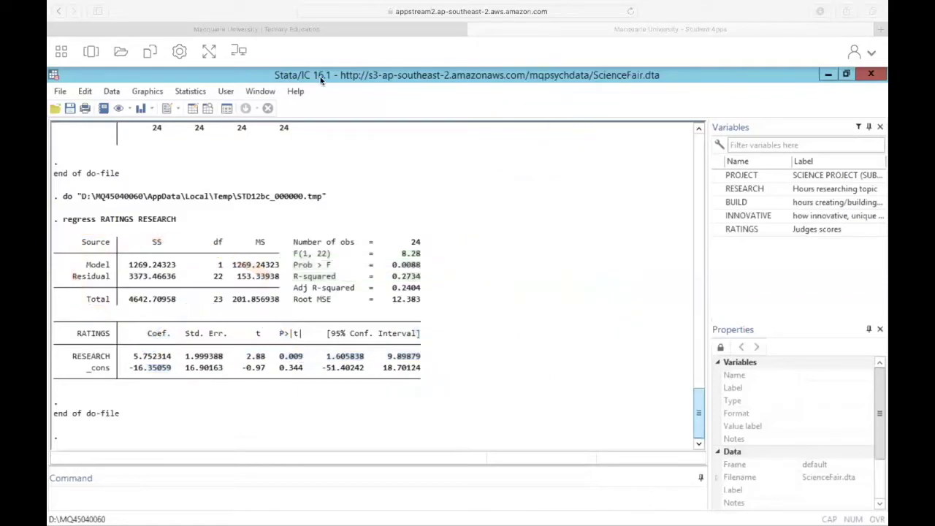
# - Run the regress RATINGS BUILD line from the Syntax_prac2 do-file and bring the results window to the front
pyautogui.click(91, 51)
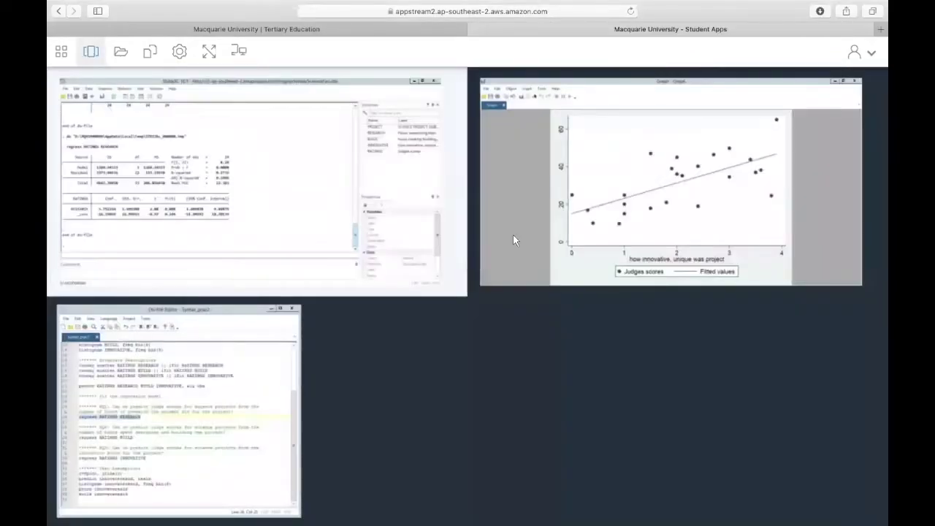
pyautogui.click(250, 375)
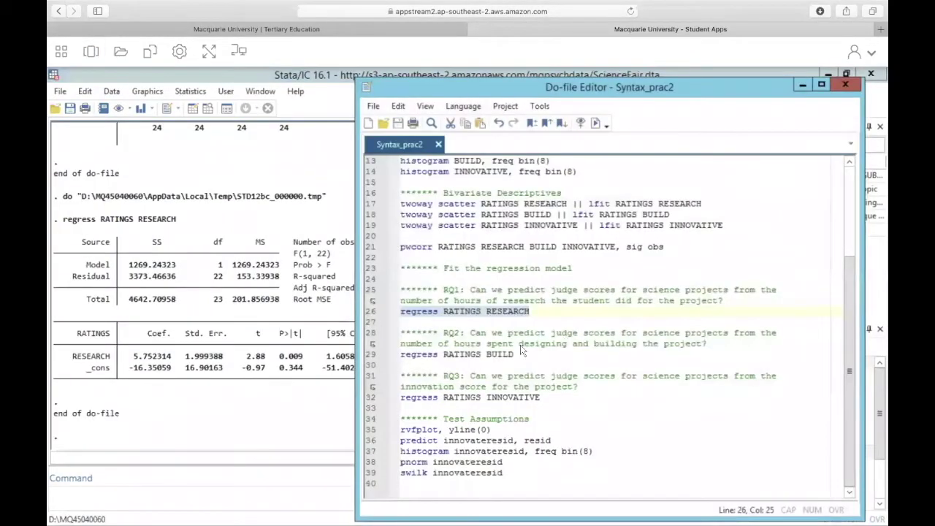
pyautogui.moveTo(520, 355); pyautogui.dragTo(386, 358)
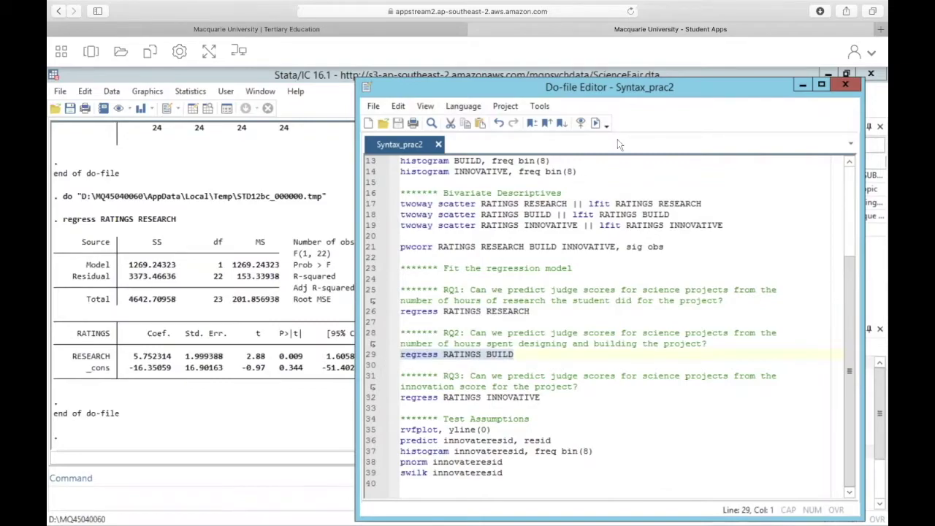
pyautogui.click(595, 124)
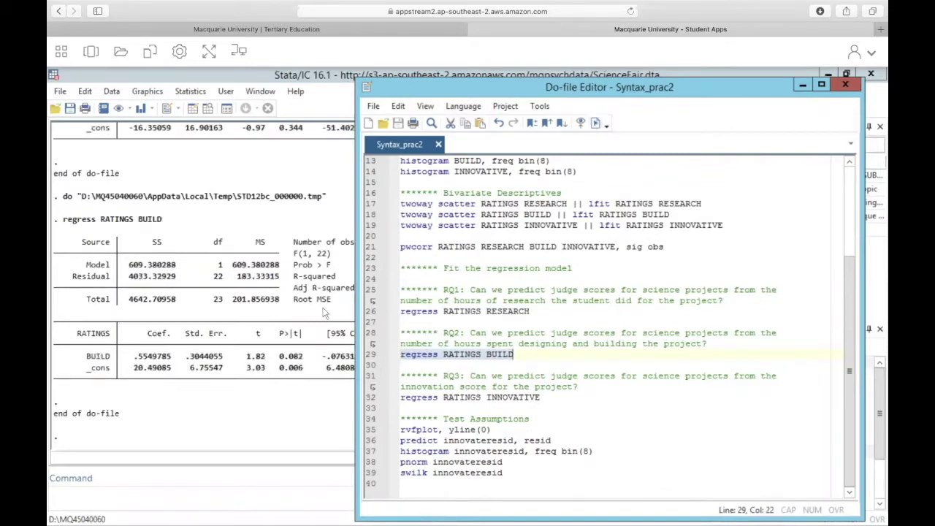
pyautogui.click(232, 398)
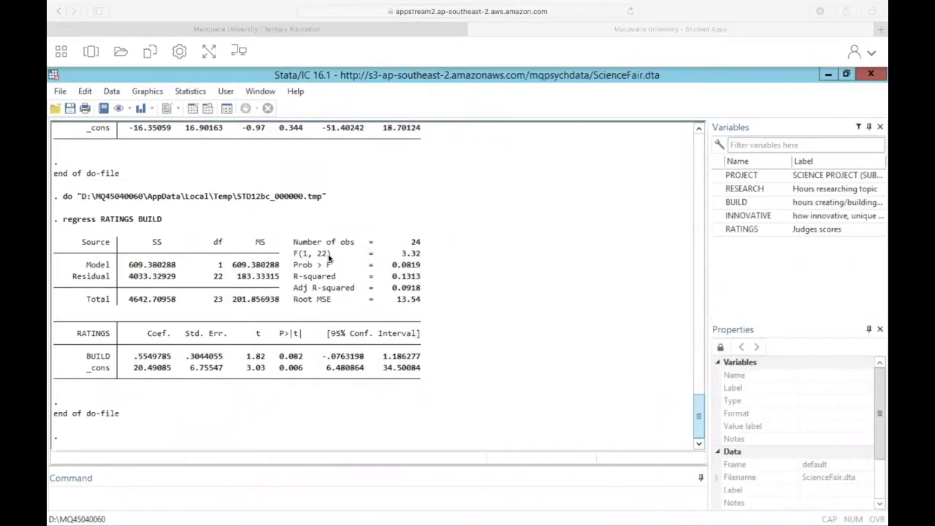
# - Highlight the Prob > F and R-squared rows of the BUILD regression in blue
pyautogui.moveTo(287, 264); pyautogui.dragTo(436, 265)
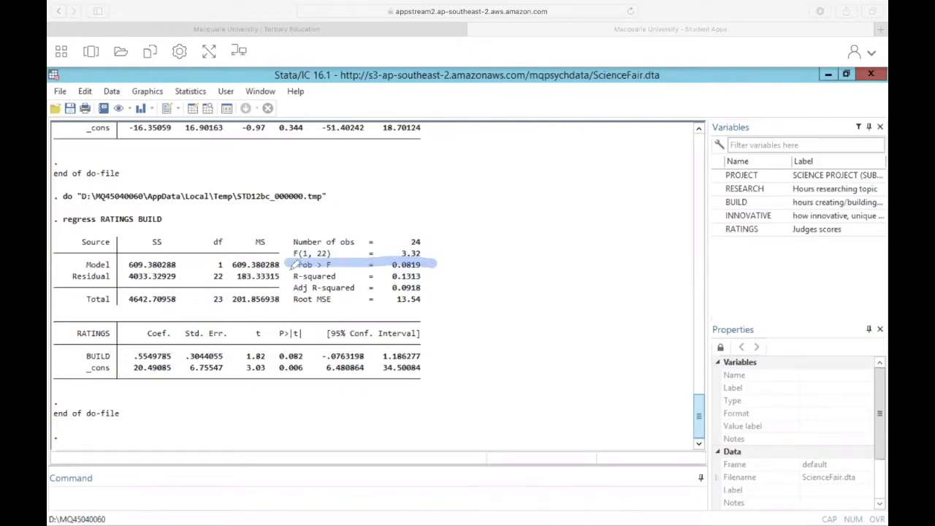
pyautogui.moveTo(289, 276); pyautogui.dragTo(434, 273)
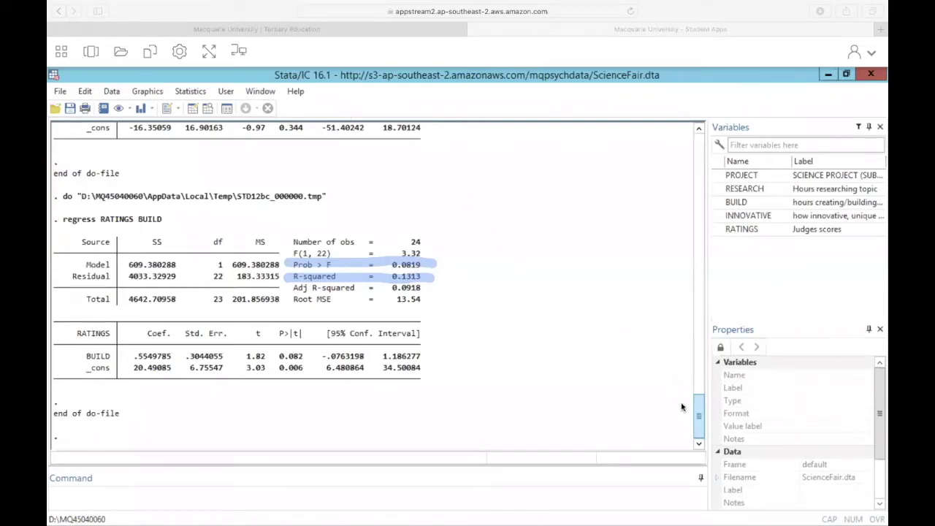
# - Compare the BUILD regression with the BUILD–RATINGS entry in the earlier pwcorr correlation matrix, and return to the regression output
pyautogui.click(699, 418)
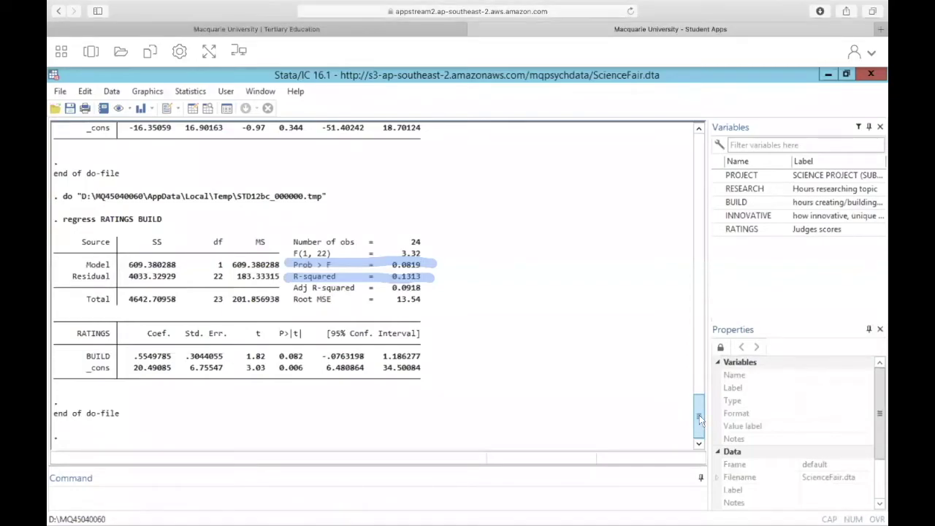
pyautogui.moveTo(699, 394); pyautogui.dragTo(707, 342)
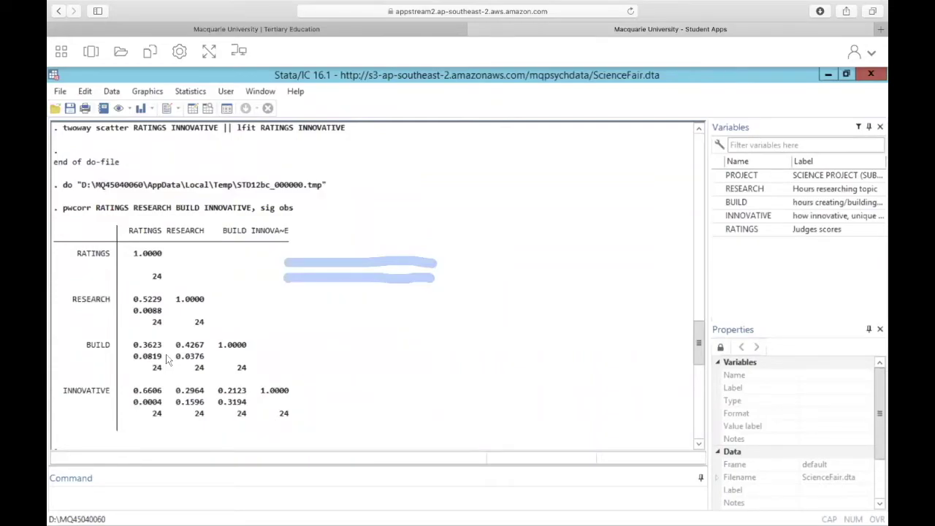
pyautogui.scroll(-15, 167, 358)
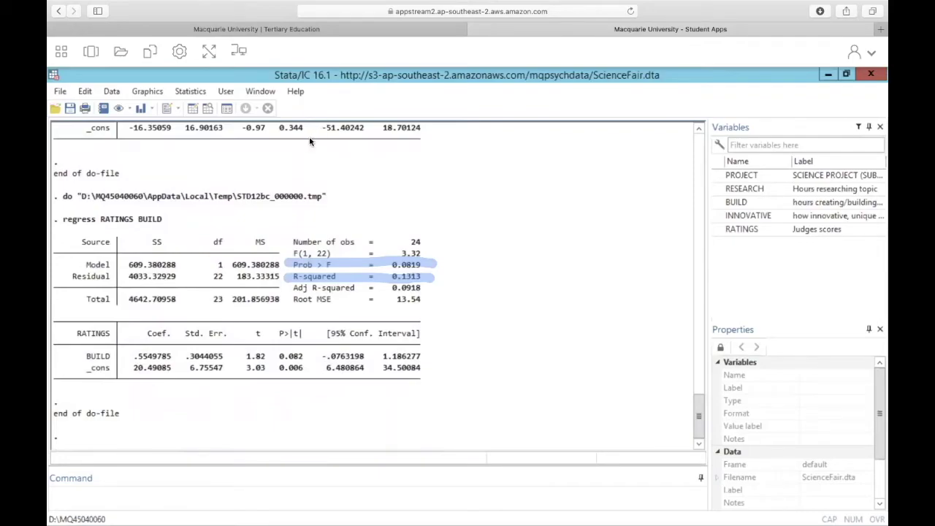
# - Highlight the full BUILD coefficient row in blue and write the equation Y = 20.49 + .55(x) below the coefficient table
pyautogui.moveTo(80, 356); pyautogui.dragTo(319, 349)
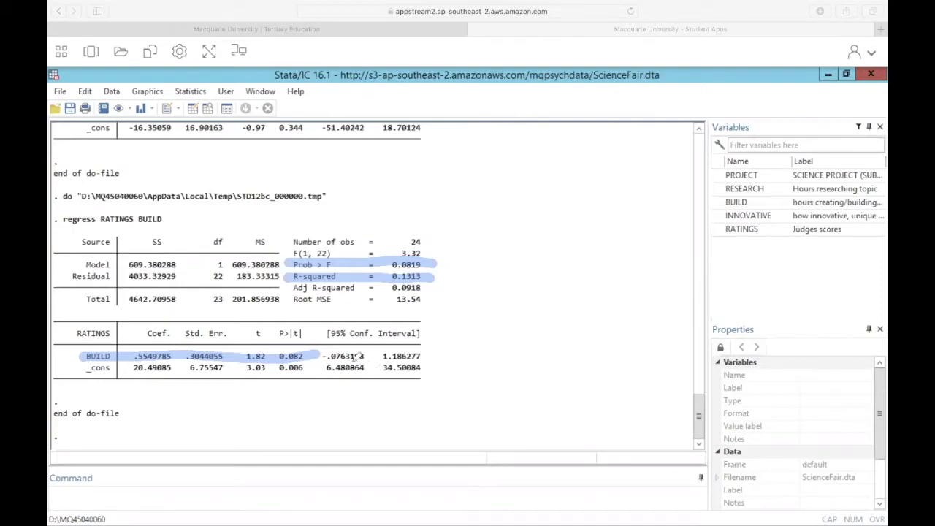
pyautogui.moveTo(323, 356); pyautogui.dragTo(427, 356)
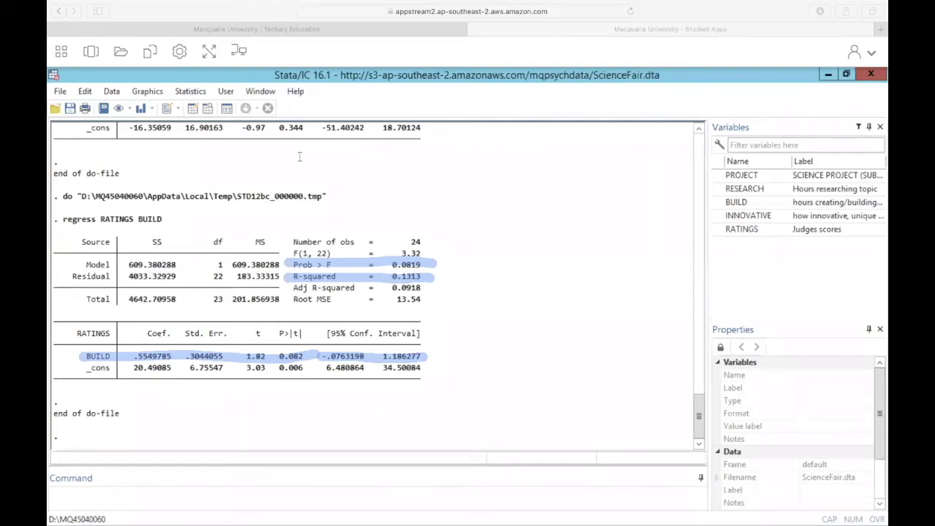
pyautogui.click(213, 416)
pyautogui.write('Y = 20.49')
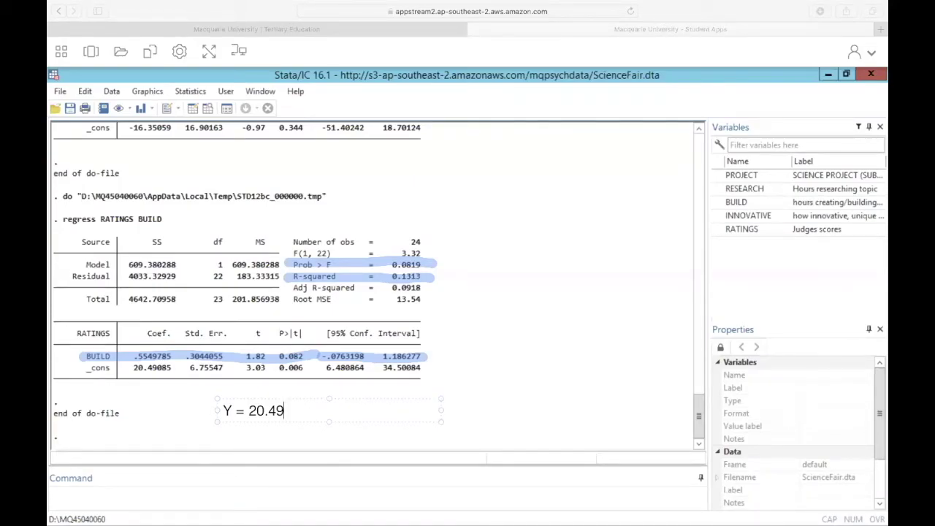
pyautogui.write('+ .55(x)')
pyautogui.click(480, 397)
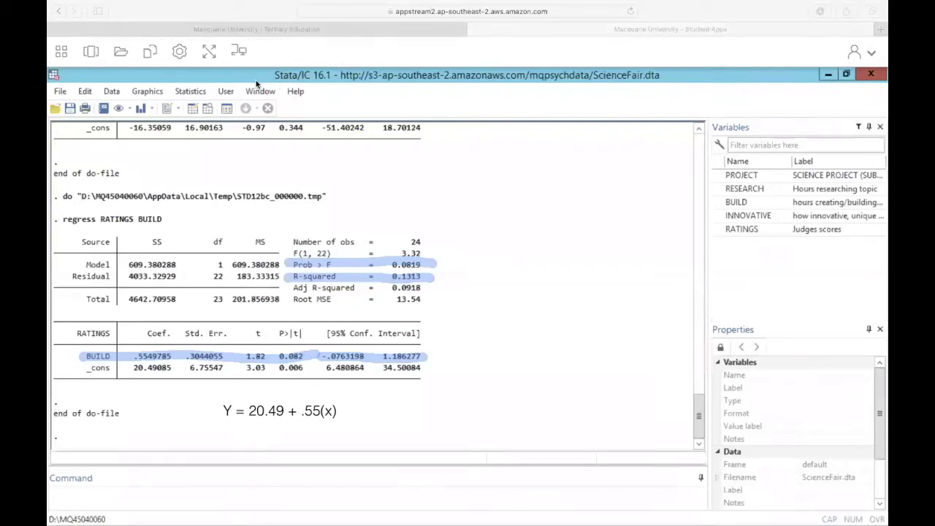
# - Run the regress RATINGS INNOVATIVE line from the Syntax_prac2 do-file and bring the results window to the front
pyautogui.click(89, 51)
pyautogui.click(89, 51)
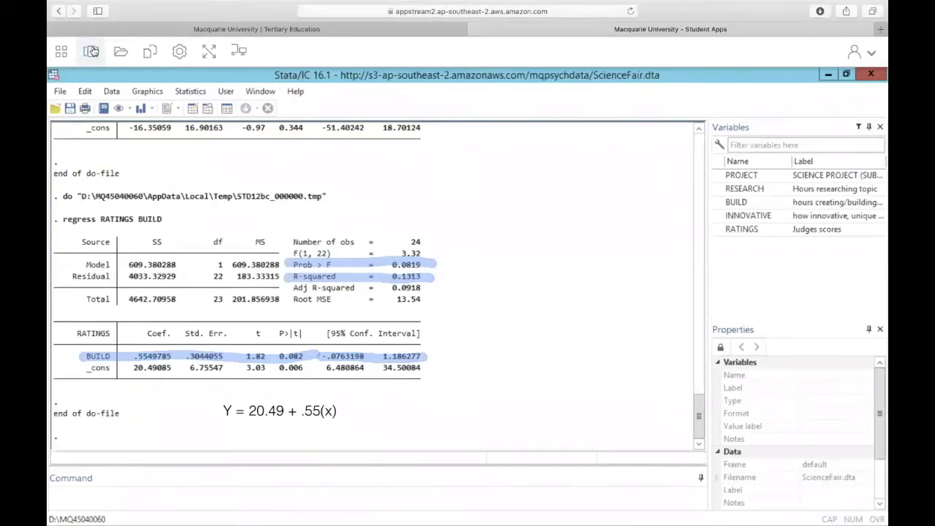
pyautogui.click(525, 235)
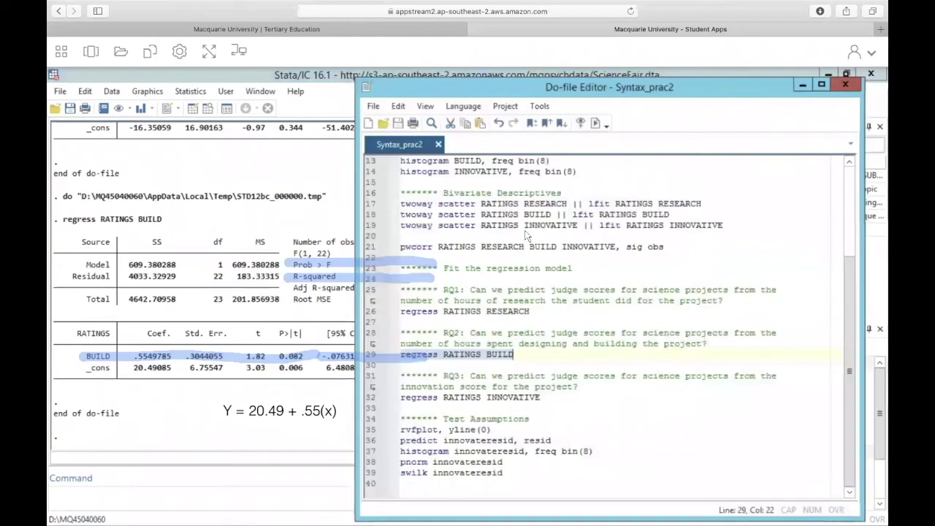
pyautogui.click(552, 398)
pyautogui.moveTo(551, 398); pyautogui.dragTo(400, 387)
pyautogui.click(432, 398)
pyautogui.moveTo(546, 398); pyautogui.dragTo(400, 398)
pyautogui.click(401, 398)
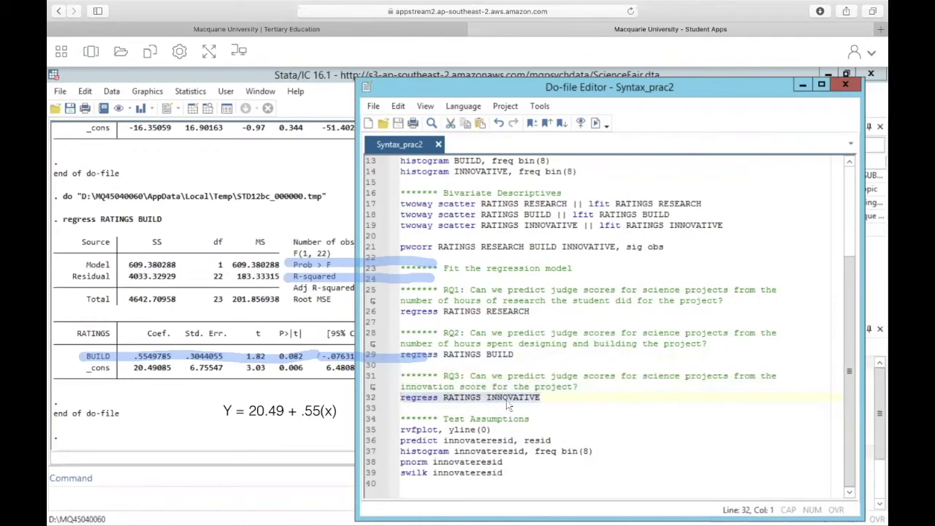
pyautogui.hotkey('shift', 'End')
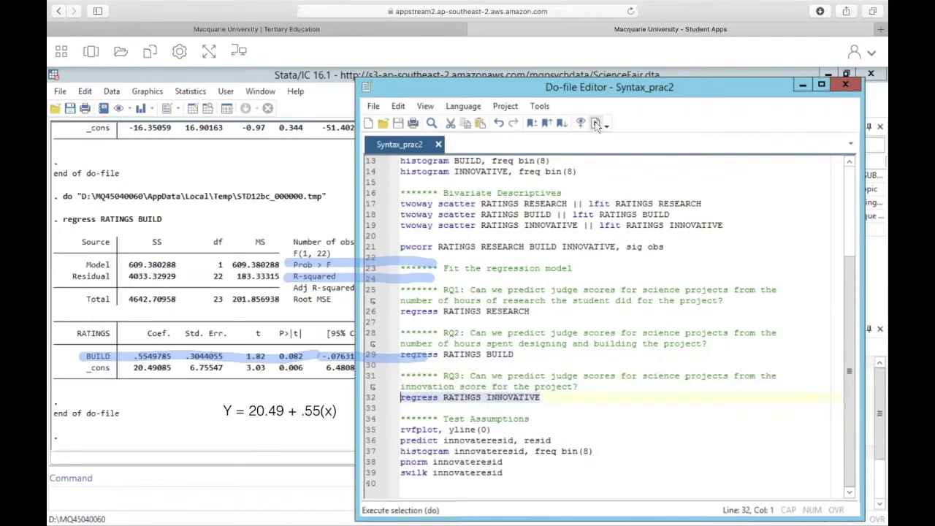
pyautogui.click(595, 123)
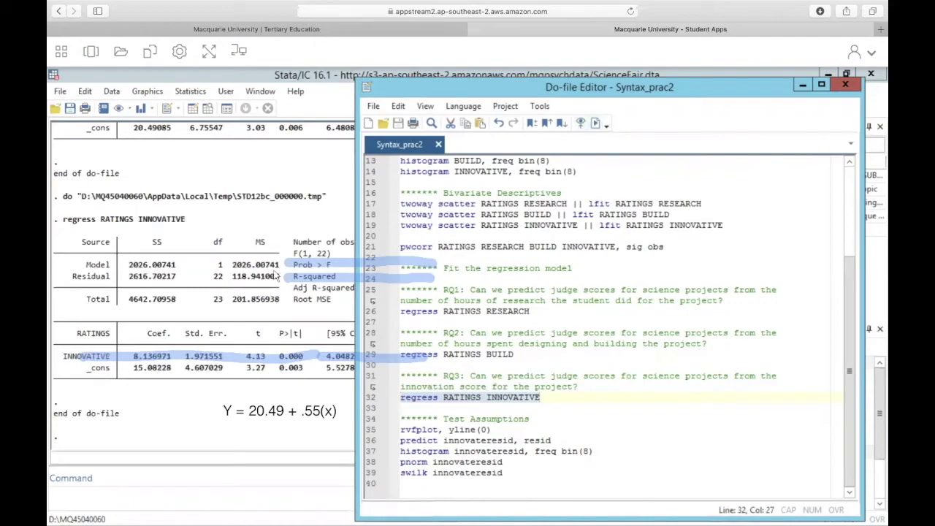
pyautogui.click(265, 253)
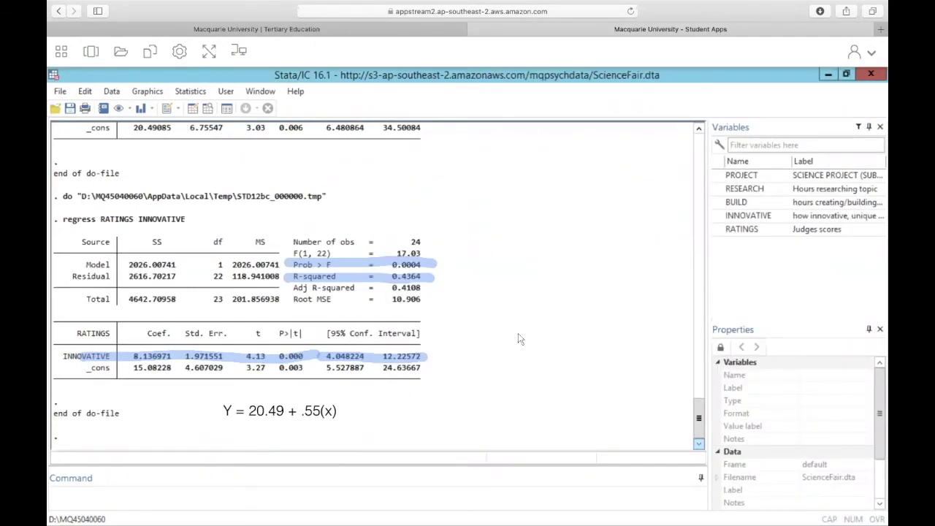
# - Highlight the R-squared row again and draw two overlapping circles, one blue and one green, beside the INNOVATIVE regression output
pyautogui.moveTo(298, 271); pyautogui.dragTo(432, 274)
pyautogui.moveTo(292, 279); pyautogui.dragTo(370, 277)
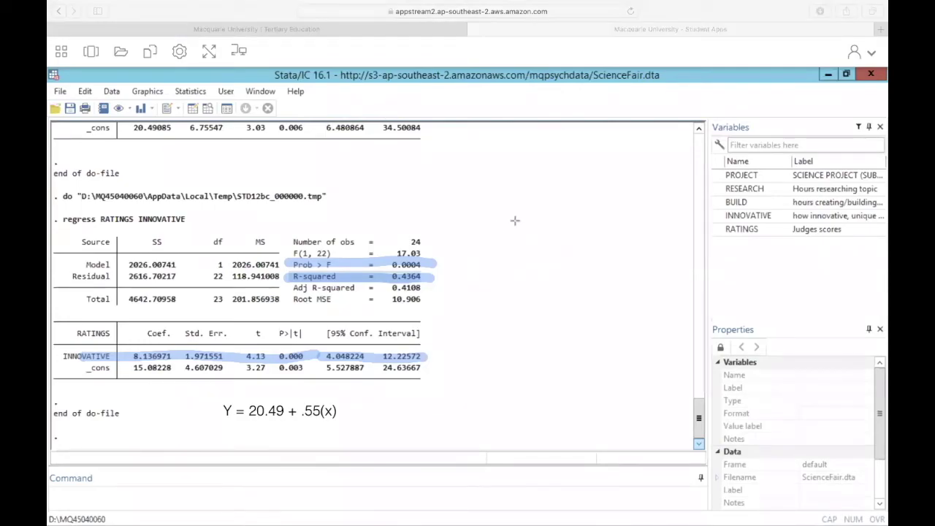
pyautogui.moveTo(468, 167); pyautogui.dragTo(595, 295)
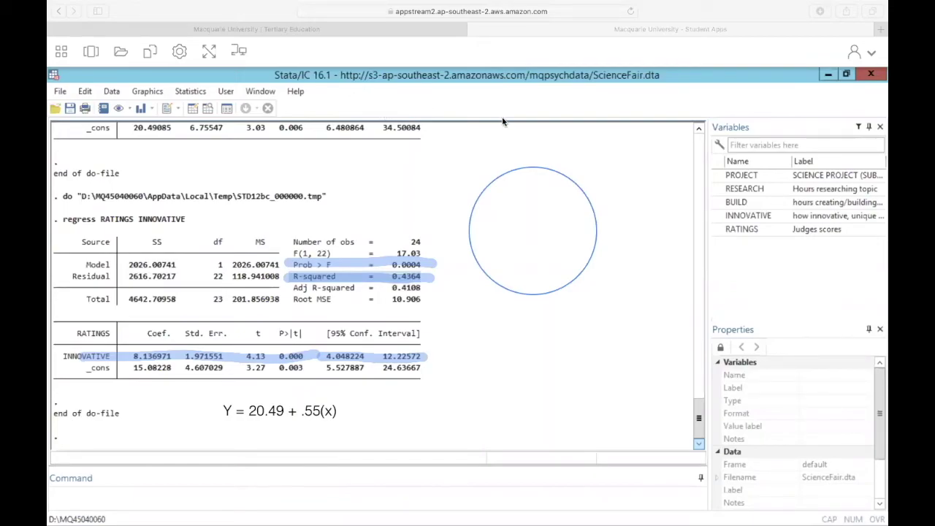
pyautogui.click(499, 228)
pyautogui.moveTo(575, 276); pyautogui.dragTo(626, 359)
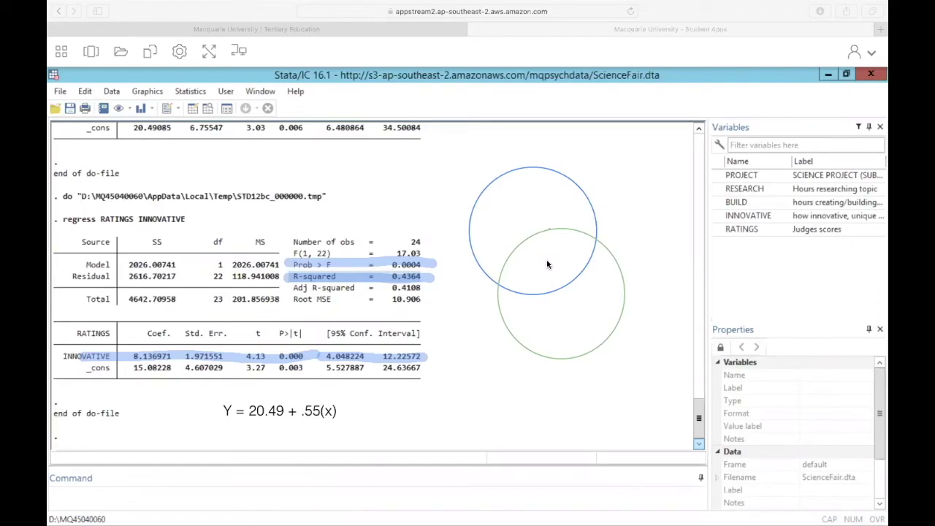
# - Replace the BUILD equation annotation with Y = 15.08 + 8.14(X) below the INNOVATIVE coefficient table
pyautogui.click(288, 406)
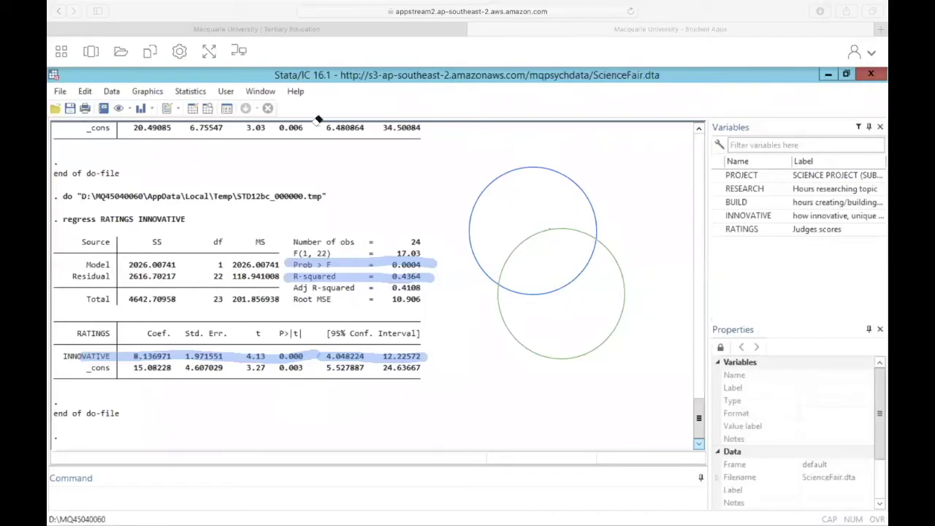
pyautogui.click(197, 399)
pyautogui.write('Y =')
pyautogui.write('15.08 +')
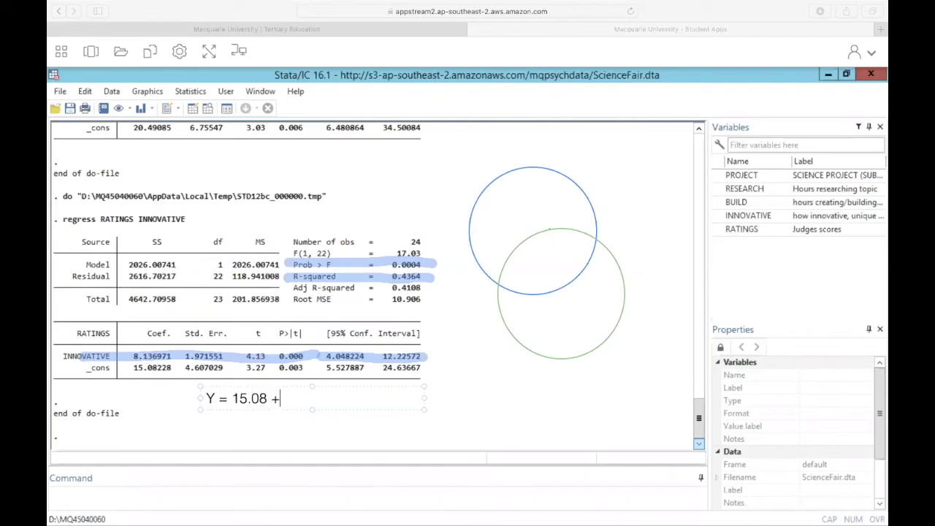
pyautogui.write(' 8.14(X)')
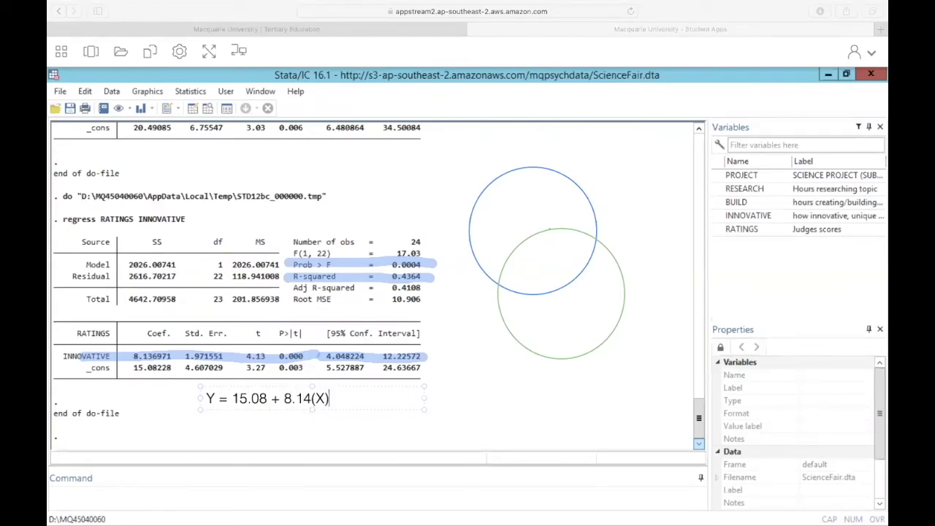